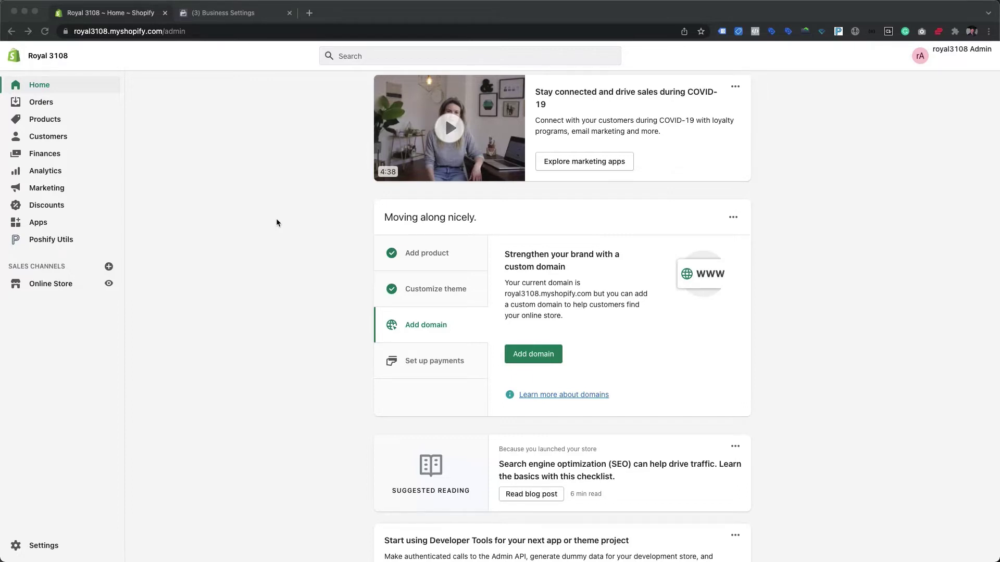
Step: Open the Shopify Apps page to list the store's installed apps
click(77, 223)
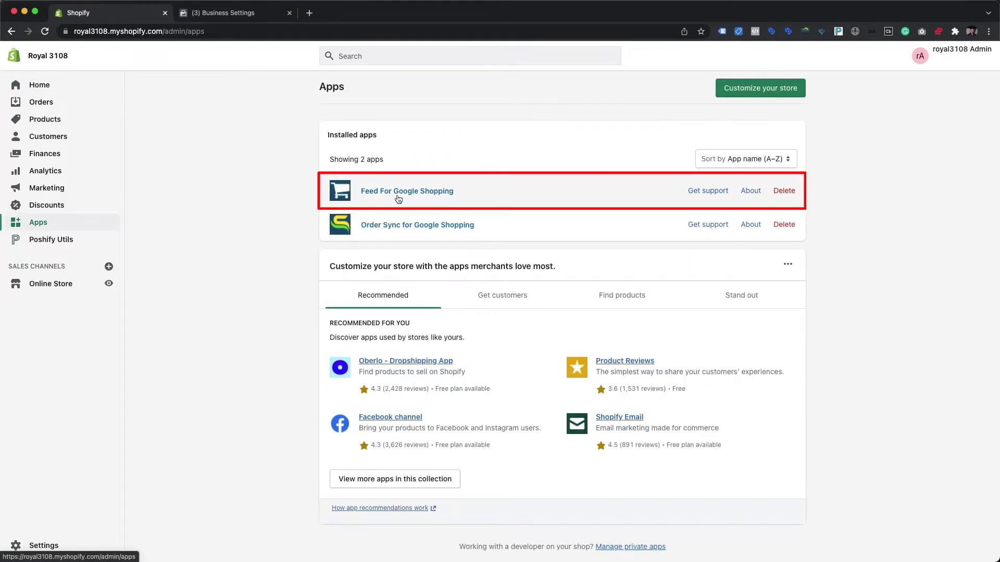
Step: Go to Feed For Google Shopping's Integrations and start connecting the Facebook Product Catalog
click(399, 192)
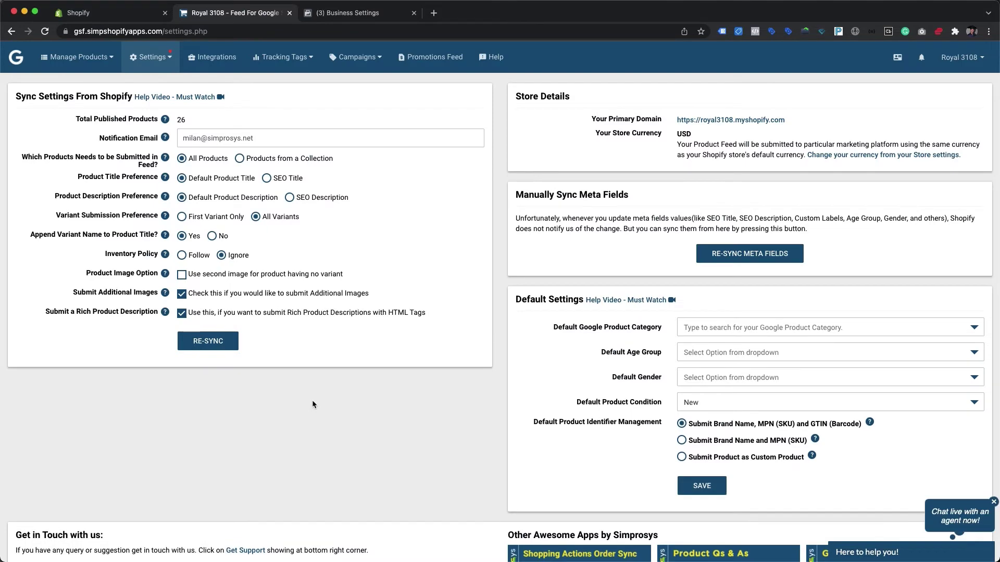
click(219, 63)
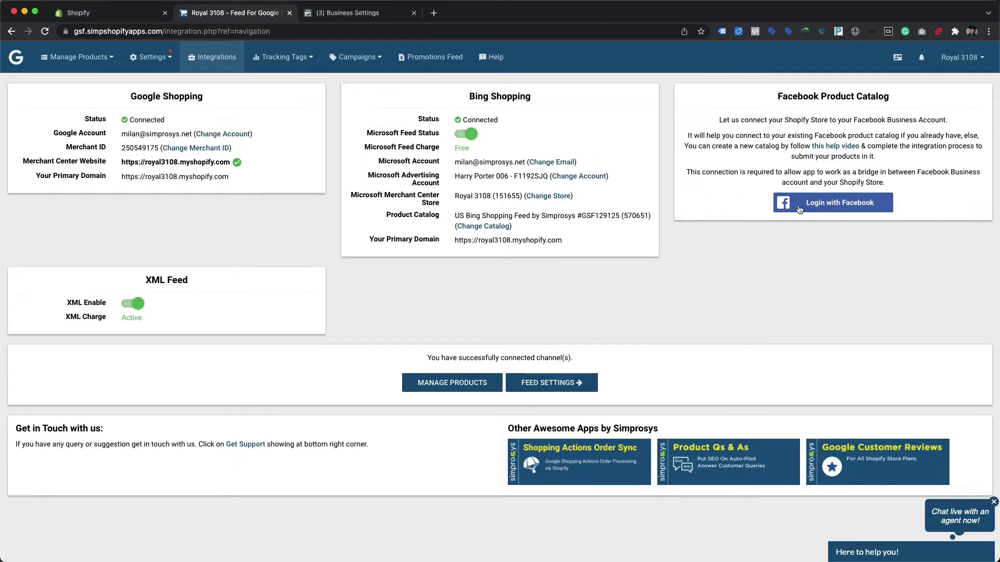
click(829, 206)
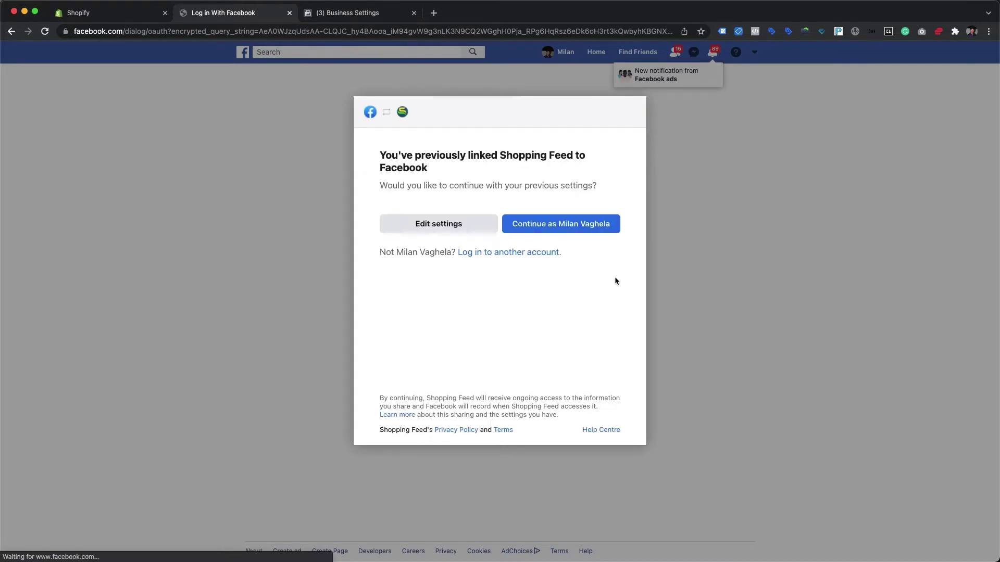
Step: Continue with the previously linked Facebook account and accept the Shopping Feed permissions
click(576, 224)
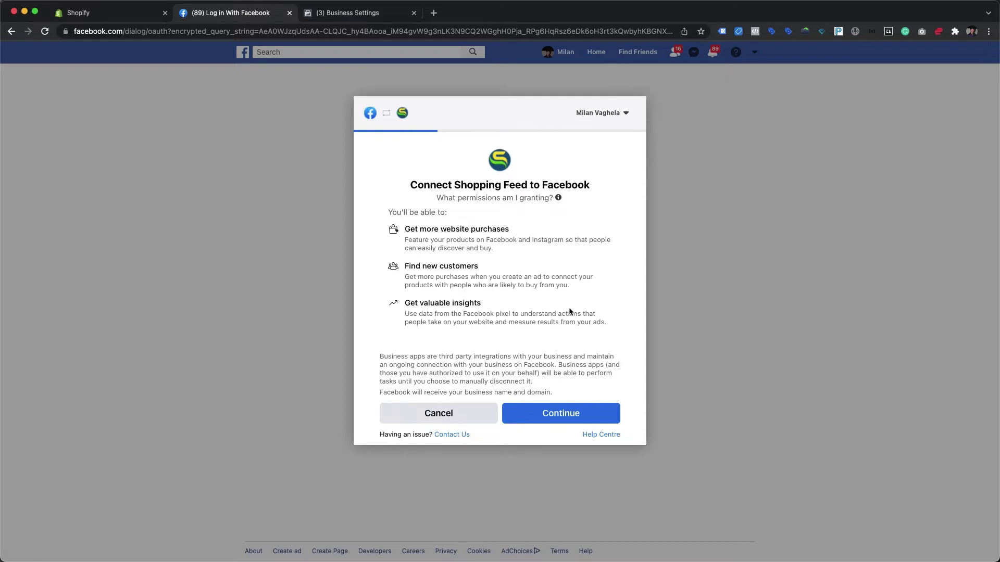
click(556, 415)
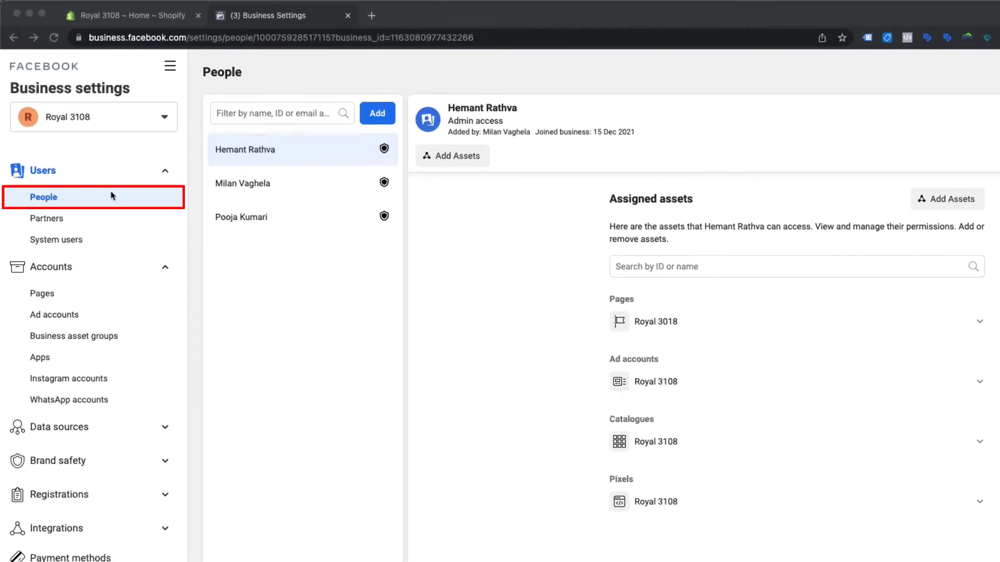
Step: Check the admin's permissions on the Royal 3018 Page and Royal 3108 ad account, catalogue and pixel
click(269, 190)
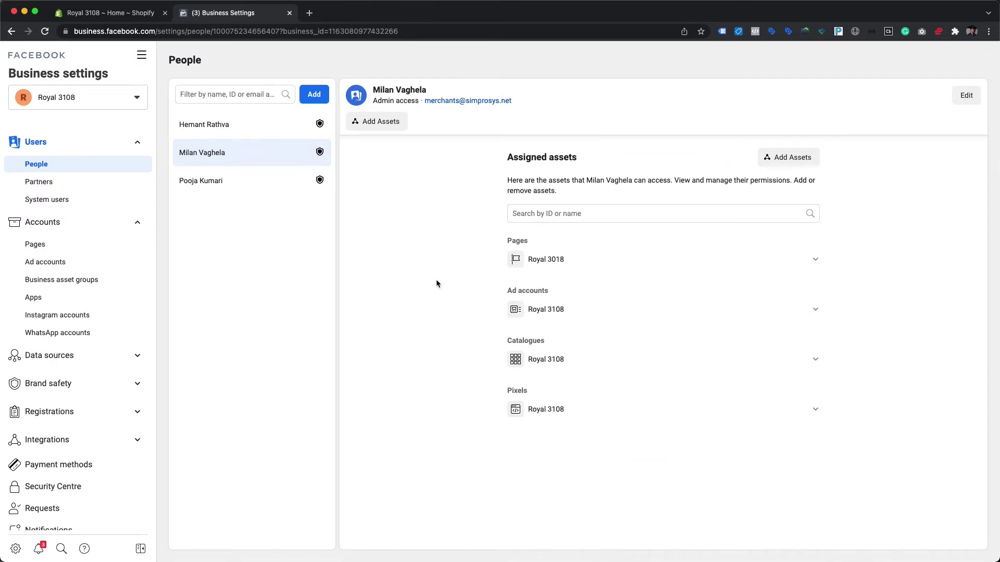
click(815, 260)
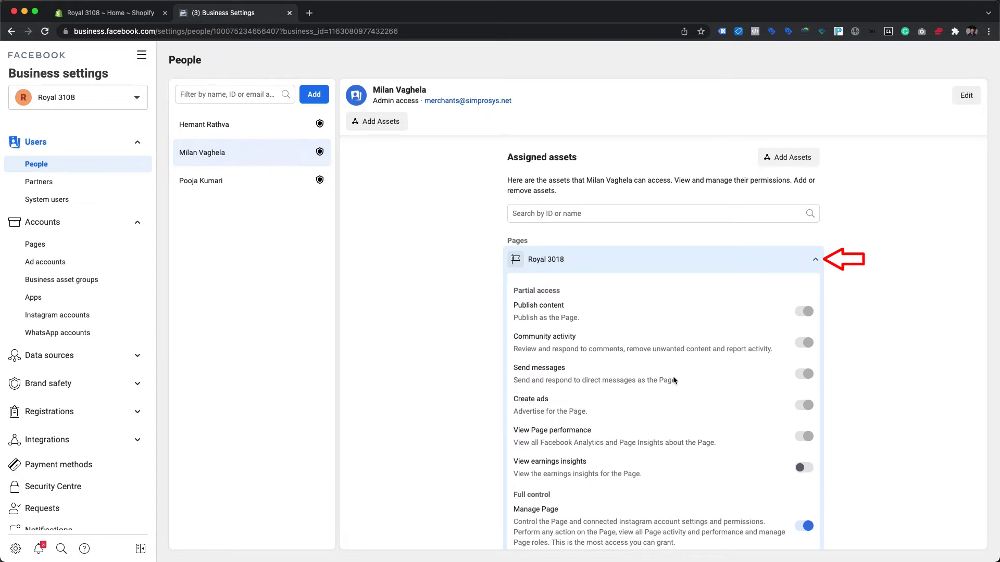
scroll(674, 380, down, 3)
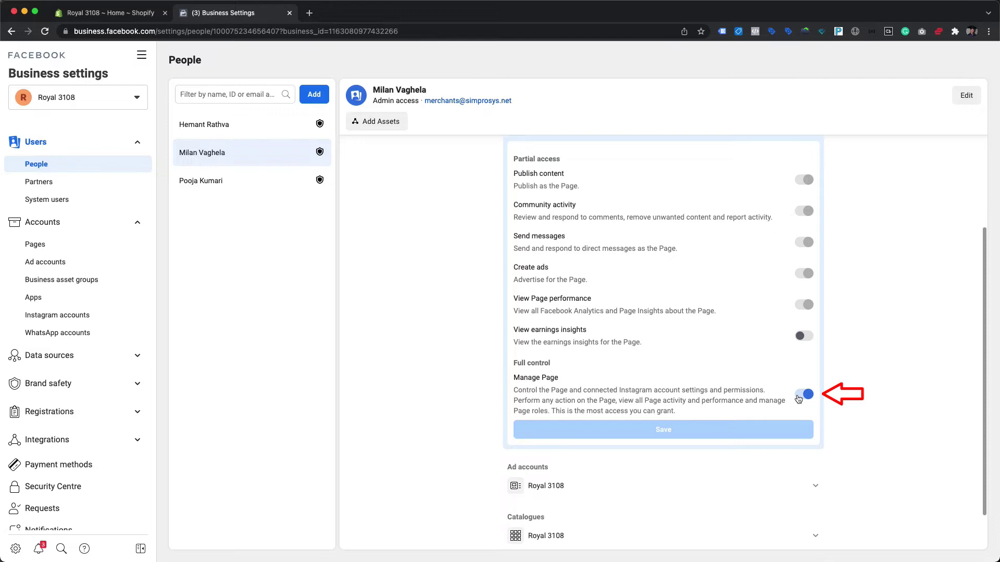
scroll(798, 406, down, 2)
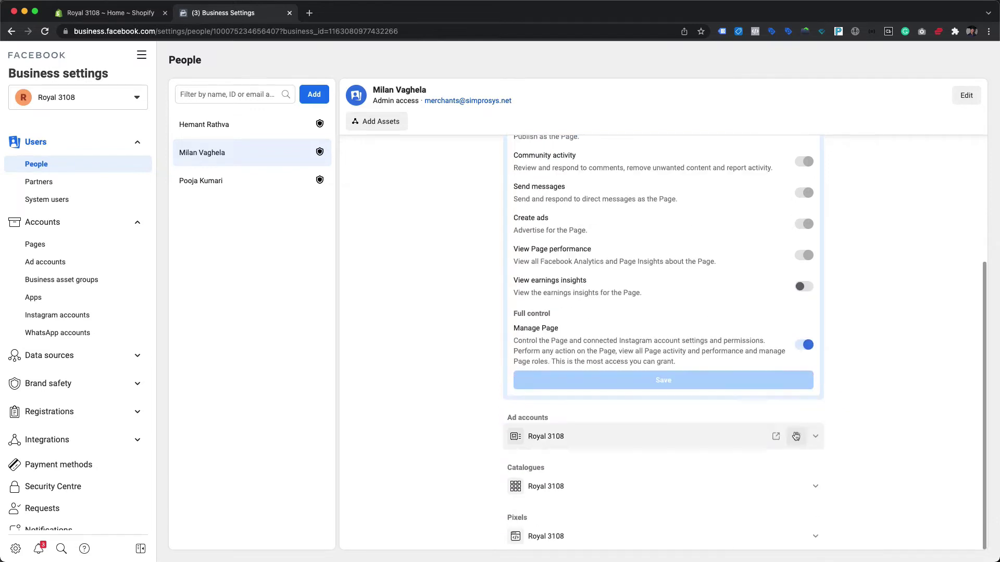
click(817, 438)
scroll(818, 439, down, 3)
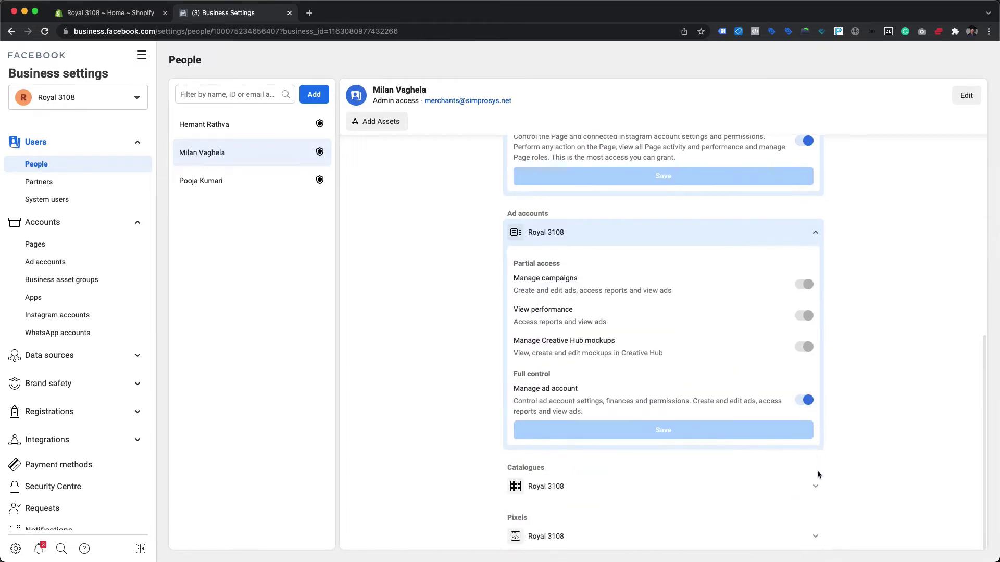
click(816, 489)
scroll(816, 491, down, 3)
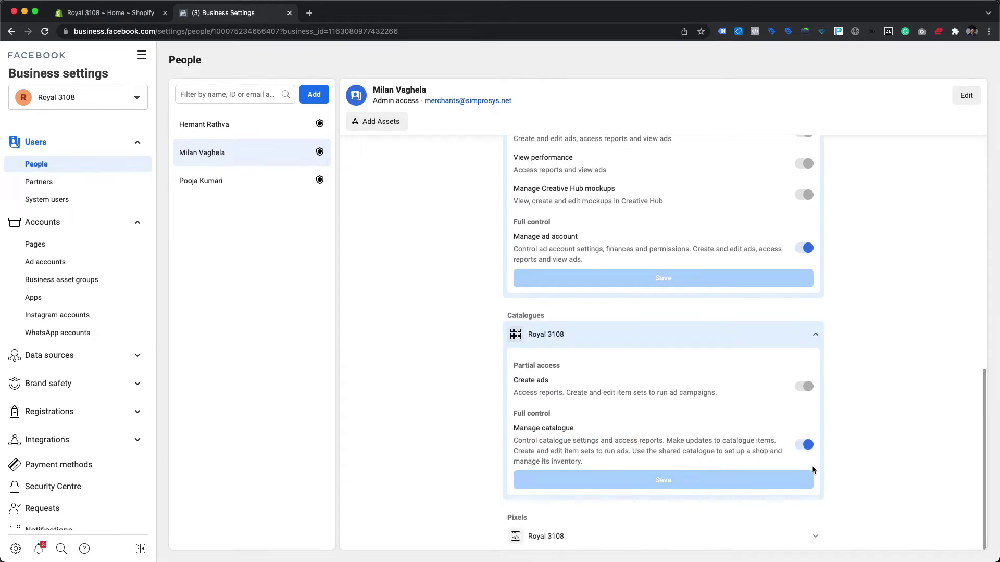
click(816, 536)
scroll(816, 542, down, 1)
scroll(816, 541, down, 2)
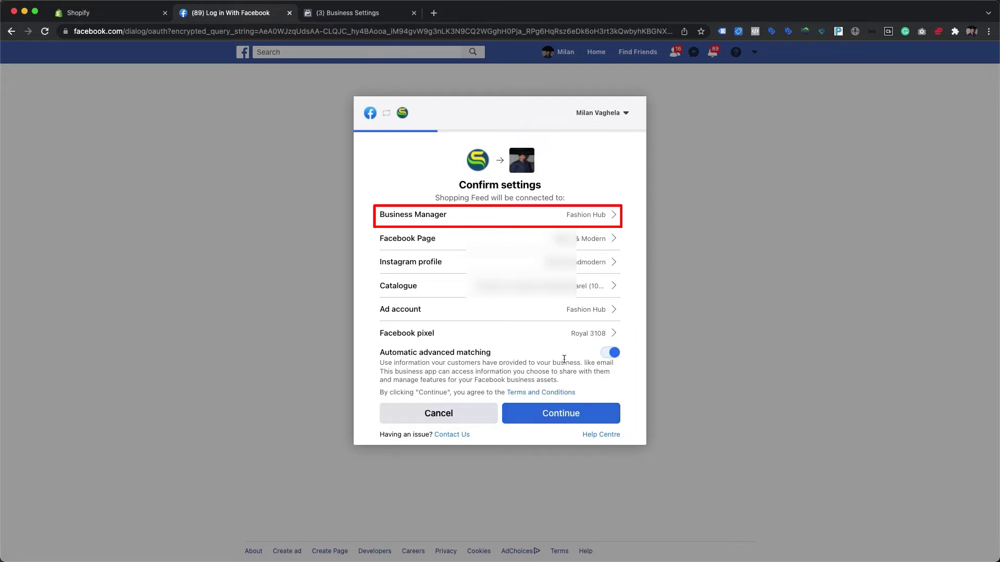
Step: Switch the connected Business Manager to Royal 3108 and continue
click(592, 216)
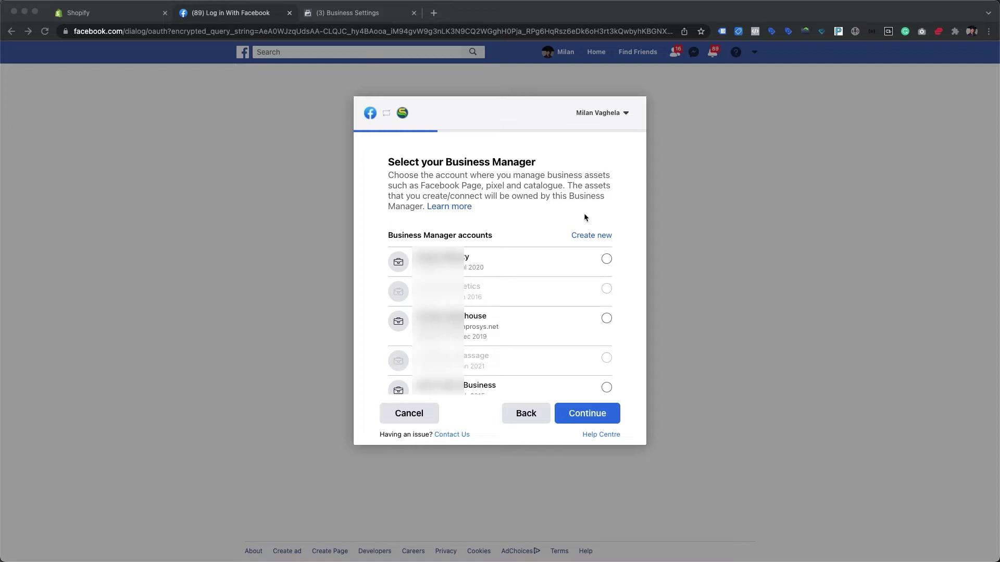
click(585, 218)
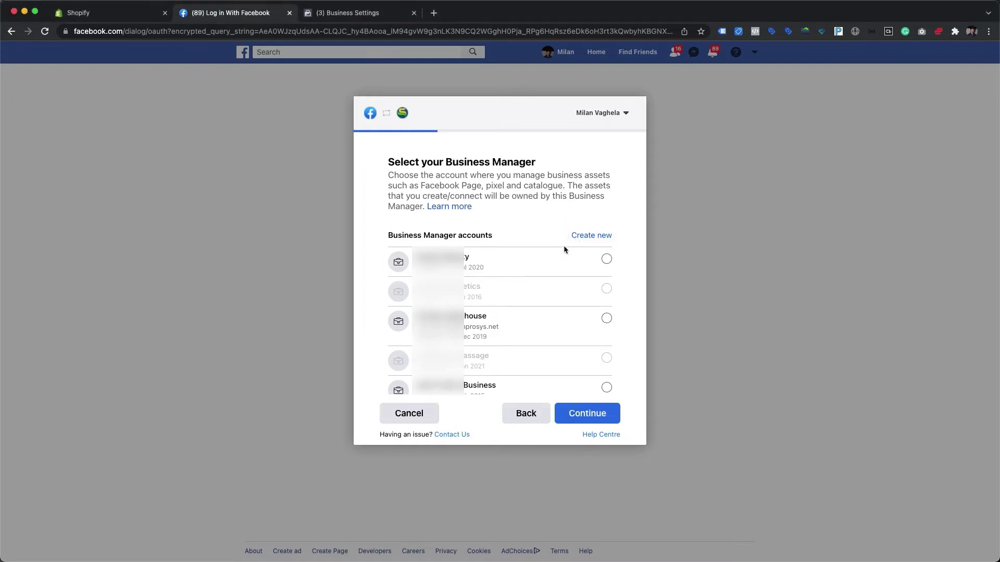
scroll(541, 327, down, 5)
scroll(541, 326, down, 5)
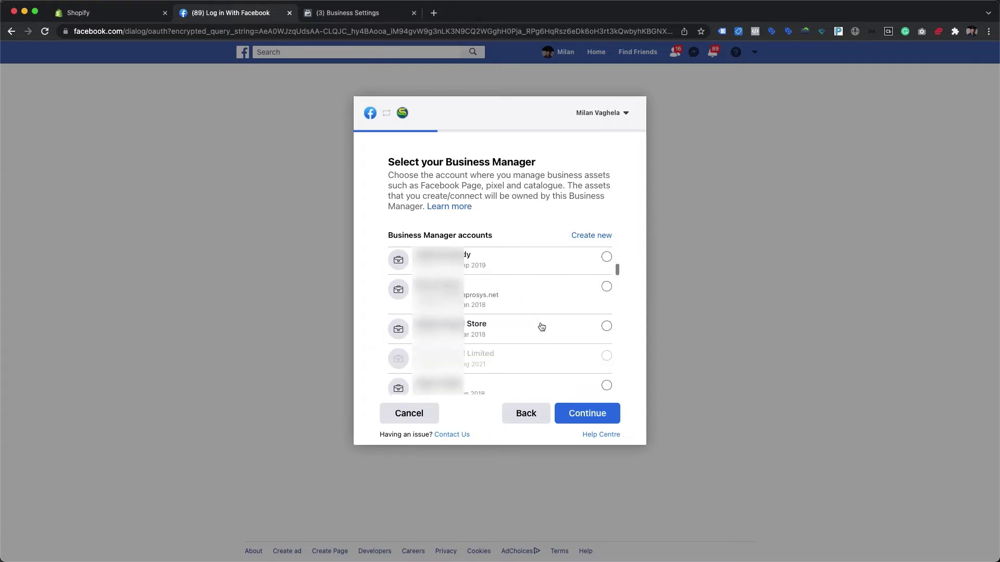
scroll(541, 327, down, 5)
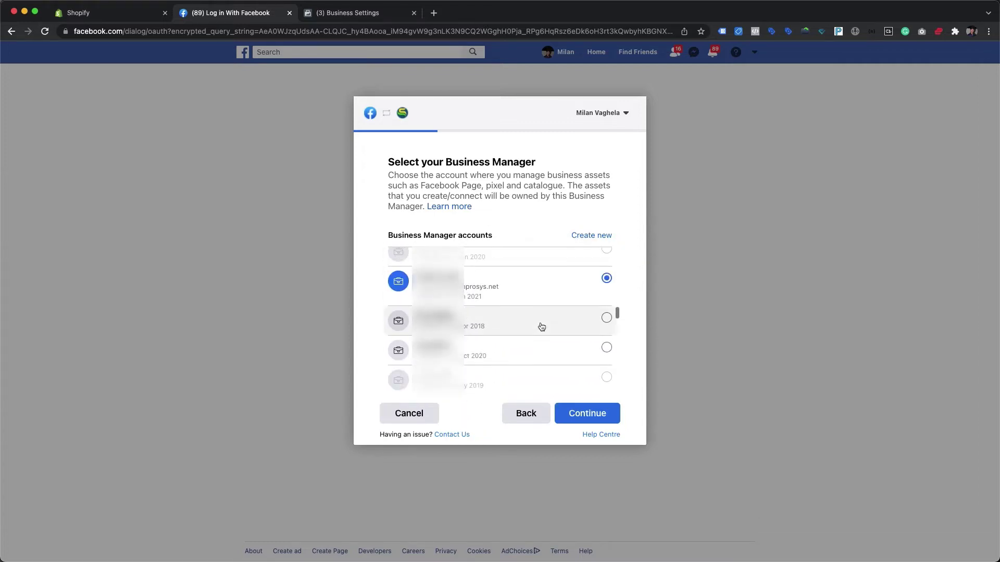
scroll(539, 326, down, 2)
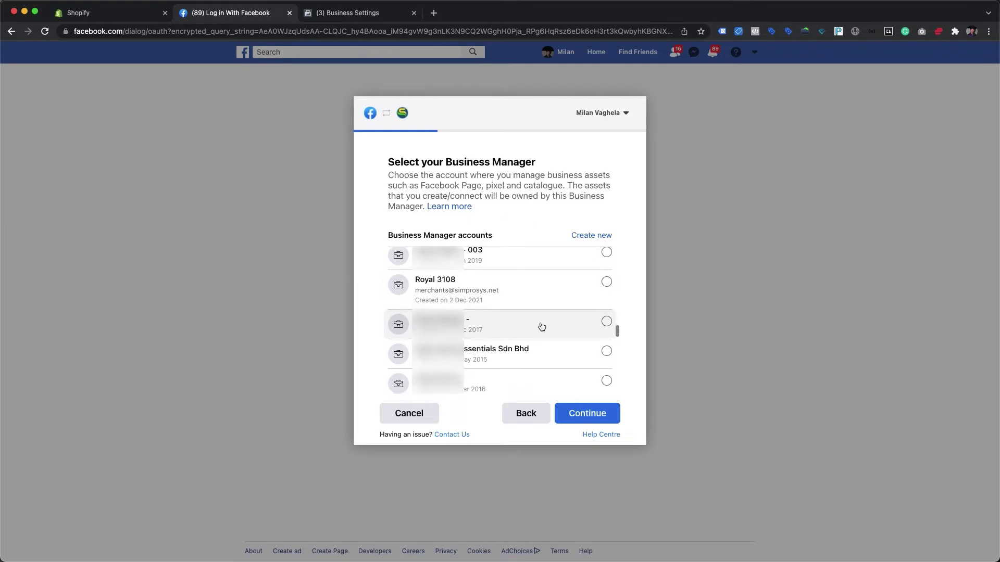
click(606, 282)
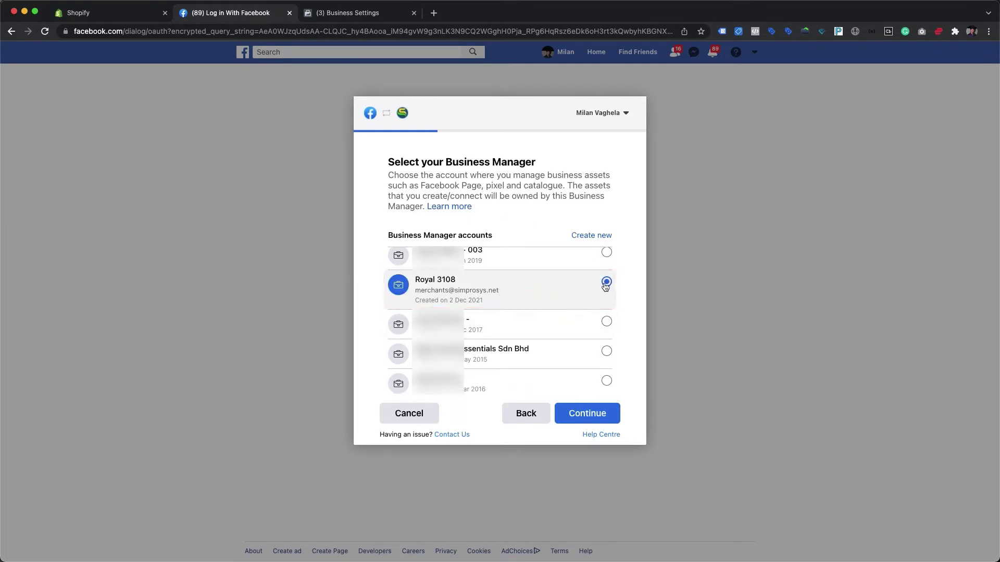
click(588, 414)
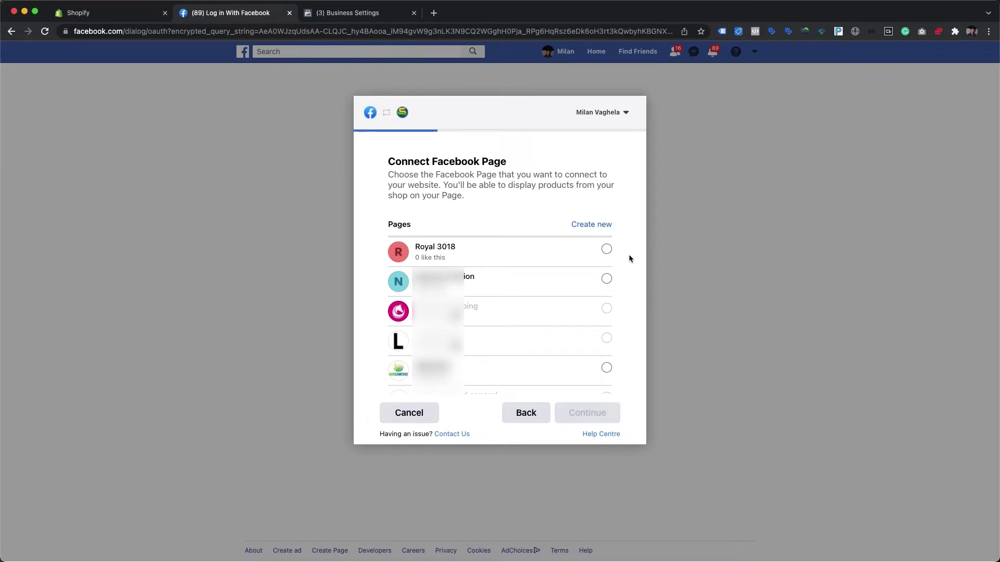
Step: Select the Royal 3018 Page and continue to the Instagram step
click(607, 251)
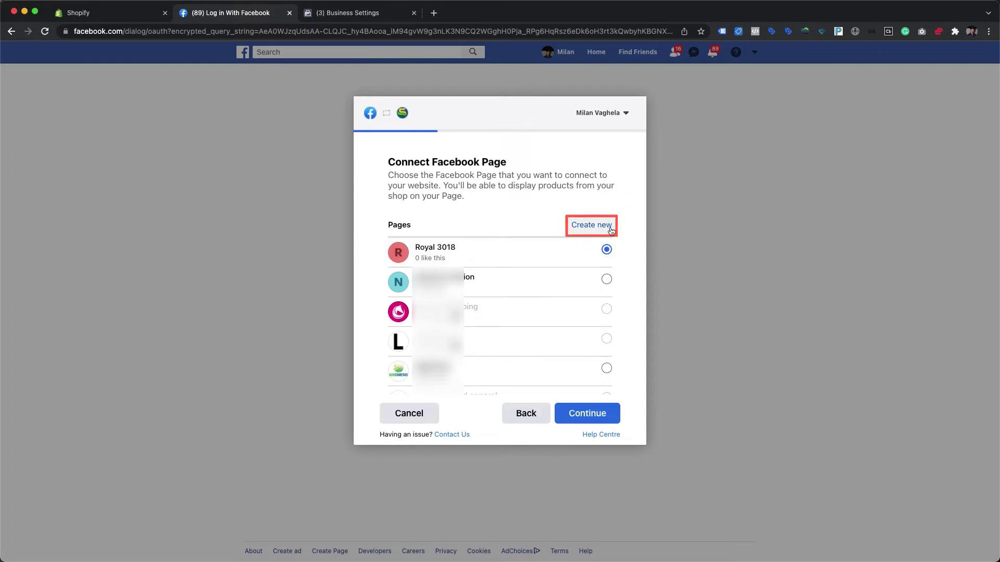
scroll(605, 296, down, 1)
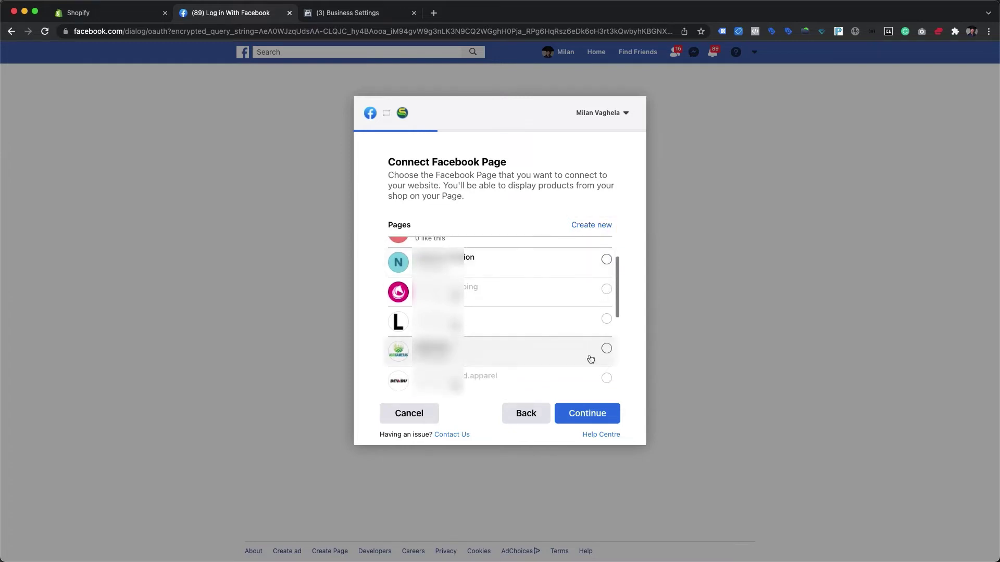
click(585, 411)
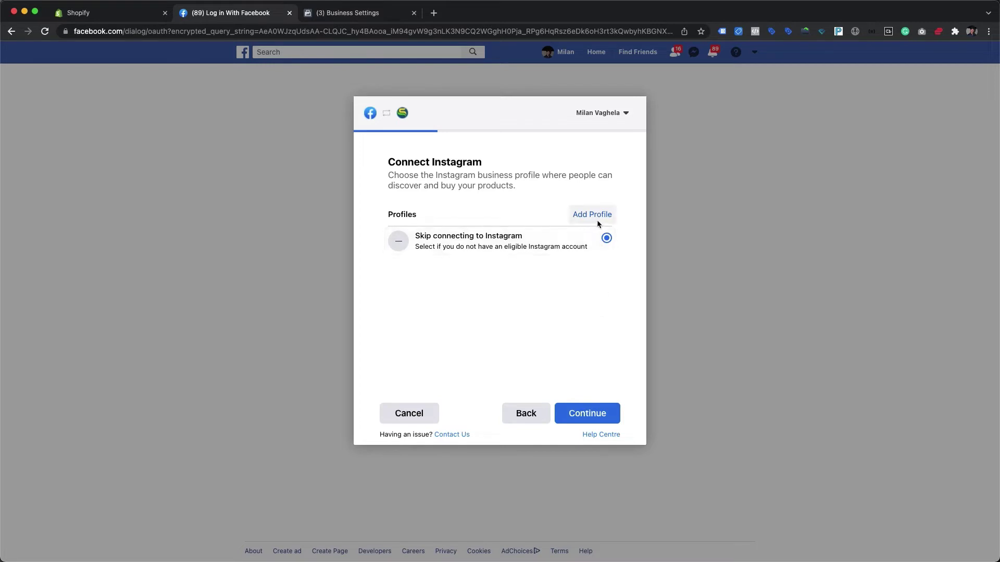
Step: Skip Instagram, review the existing catalogues, and choose to create a new catalogue
click(590, 419)
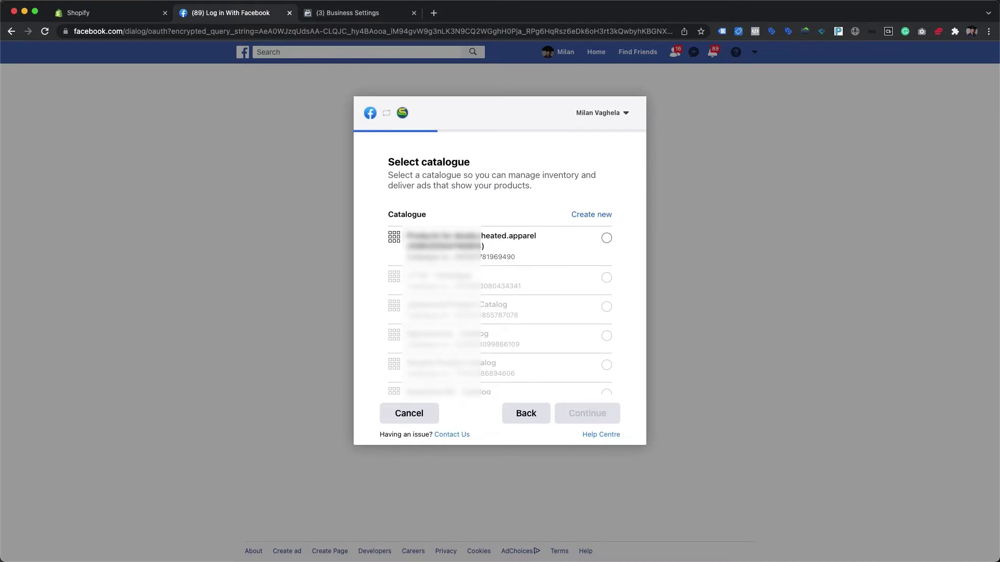
scroll(460, 352, down, 10)
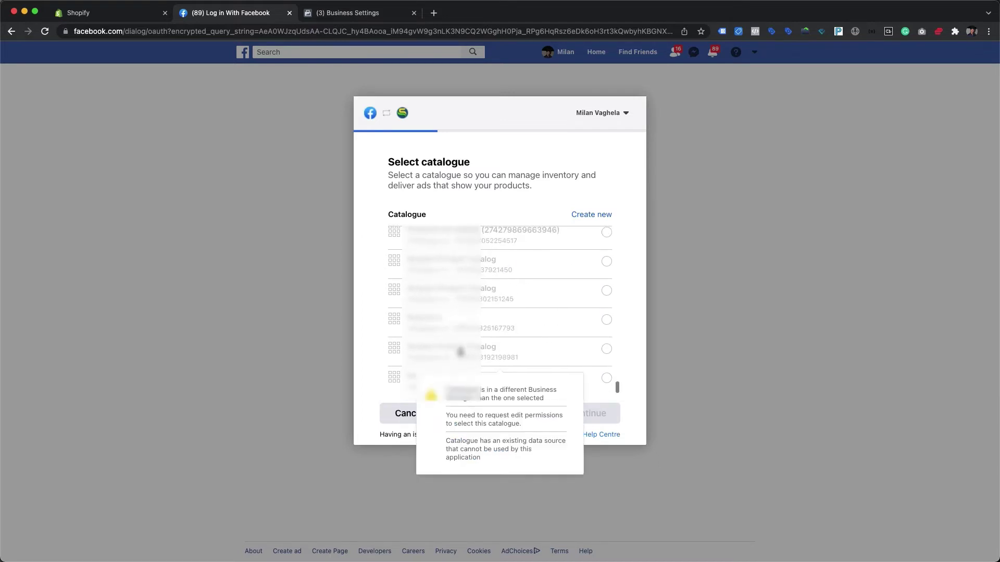
scroll(460, 352, up, 5)
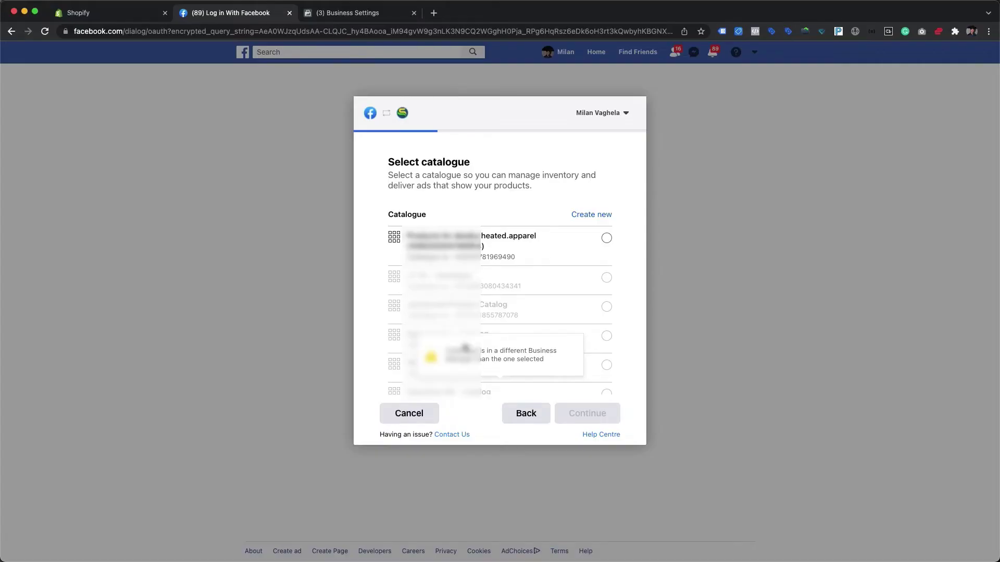
click(588, 216)
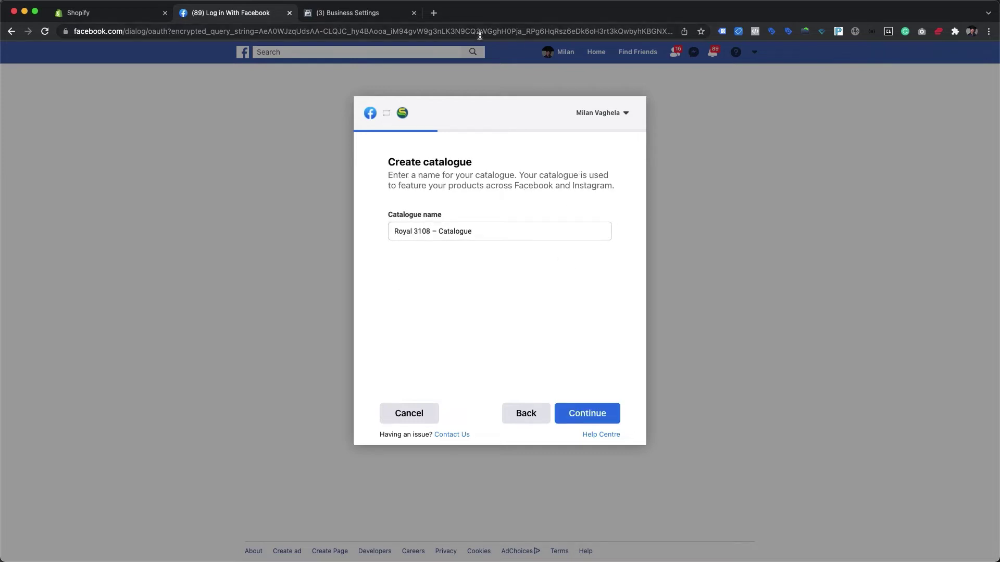
click(375, 16)
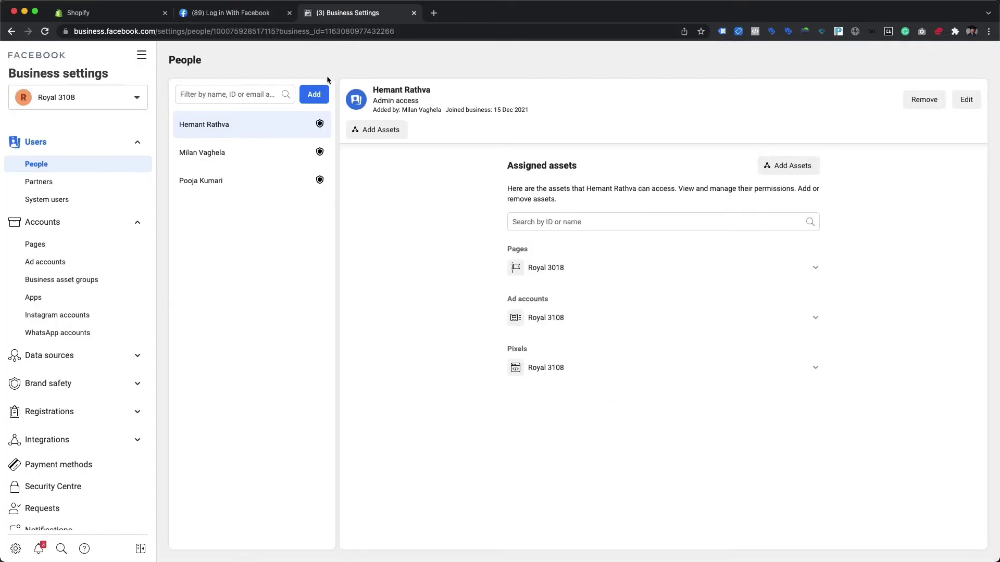
click(106, 361)
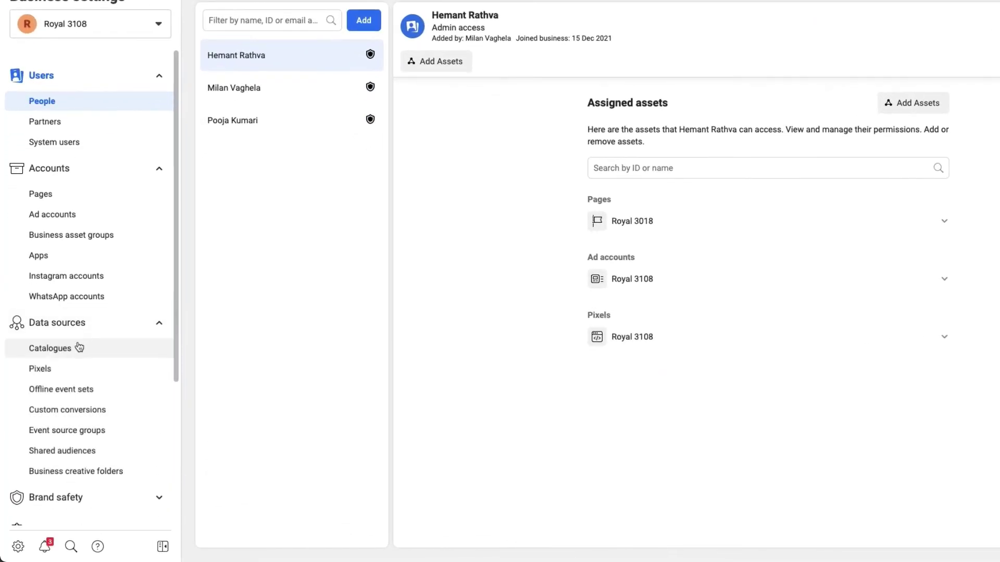
click(63, 354)
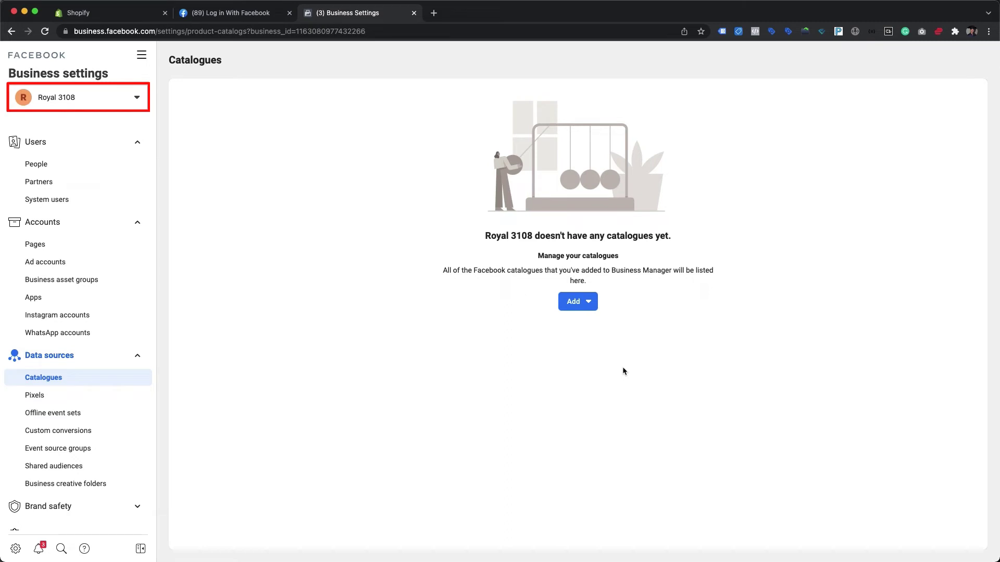
click(223, 15)
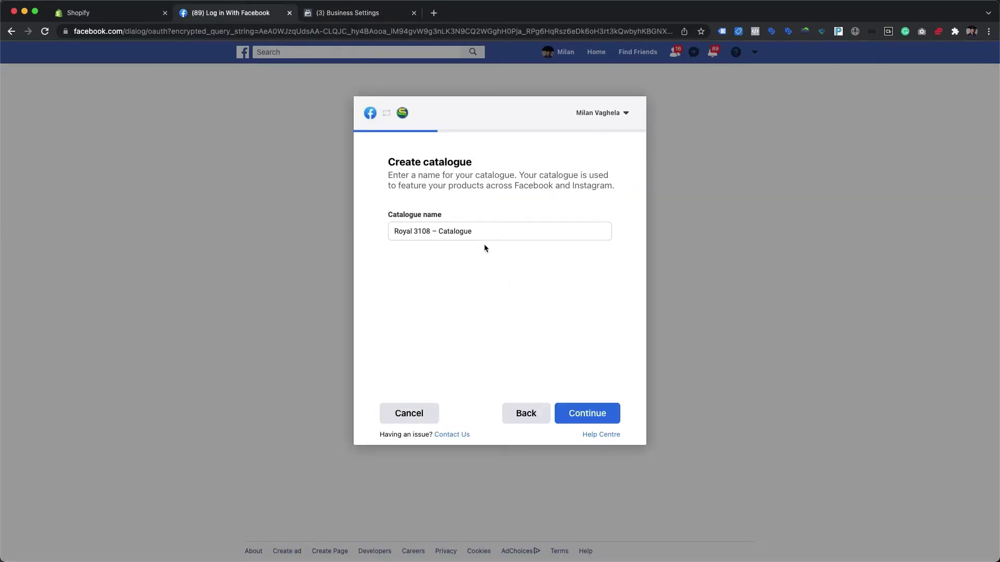
Step: Shorten the catalogue name to 'Royal 3108', create it, and keep it selected
click(430, 231)
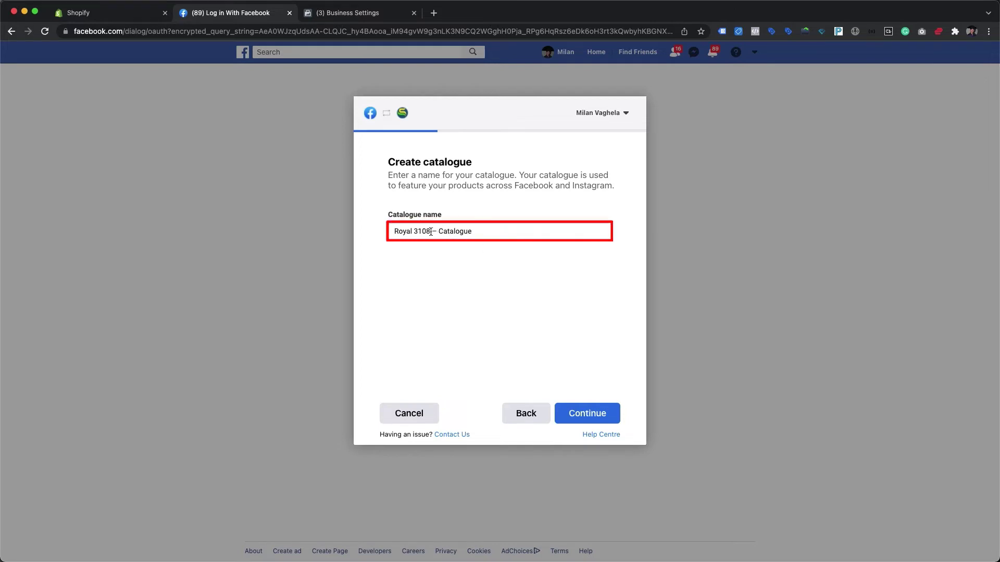
key(shift+super+Right)
key(BackSpace)
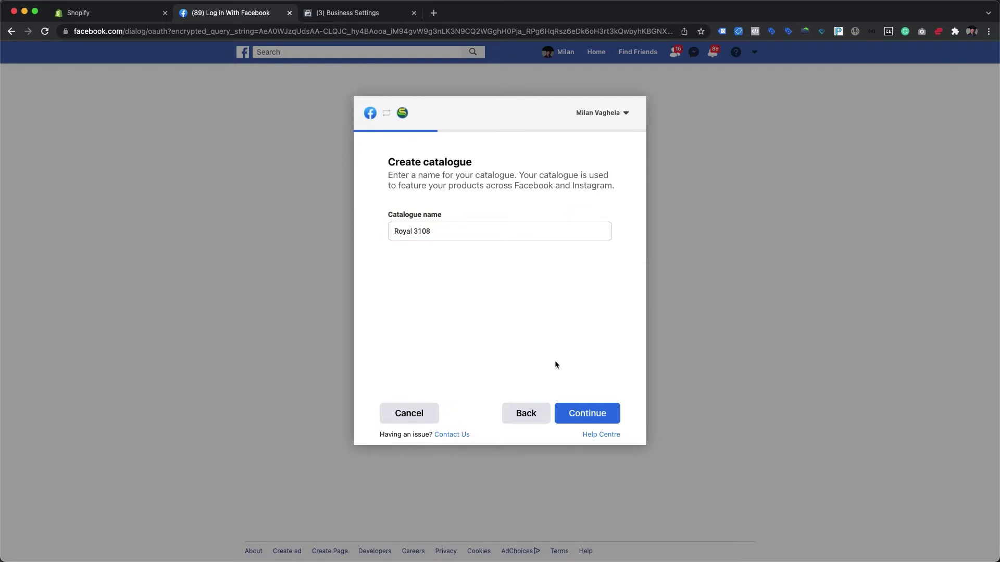
click(573, 413)
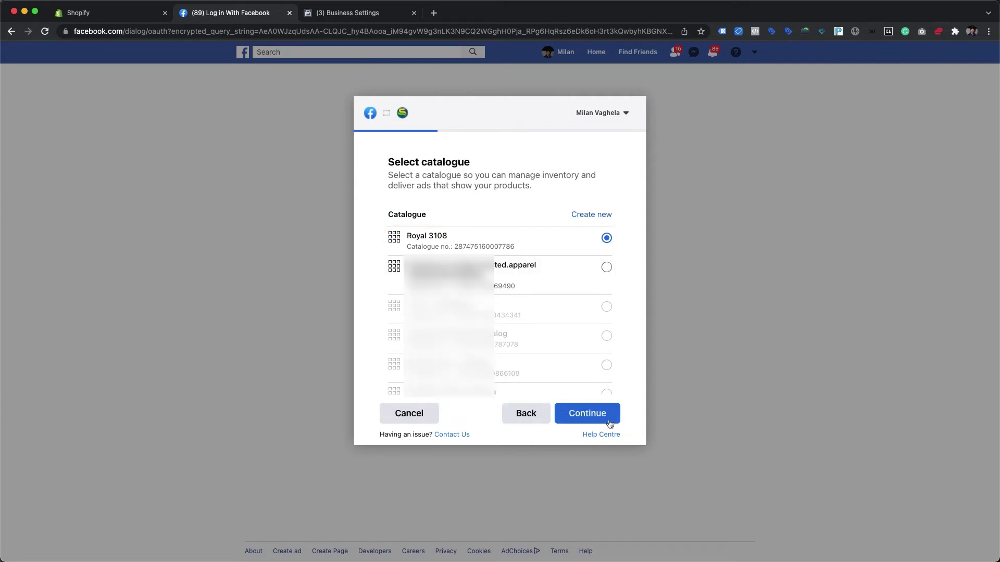
click(602, 420)
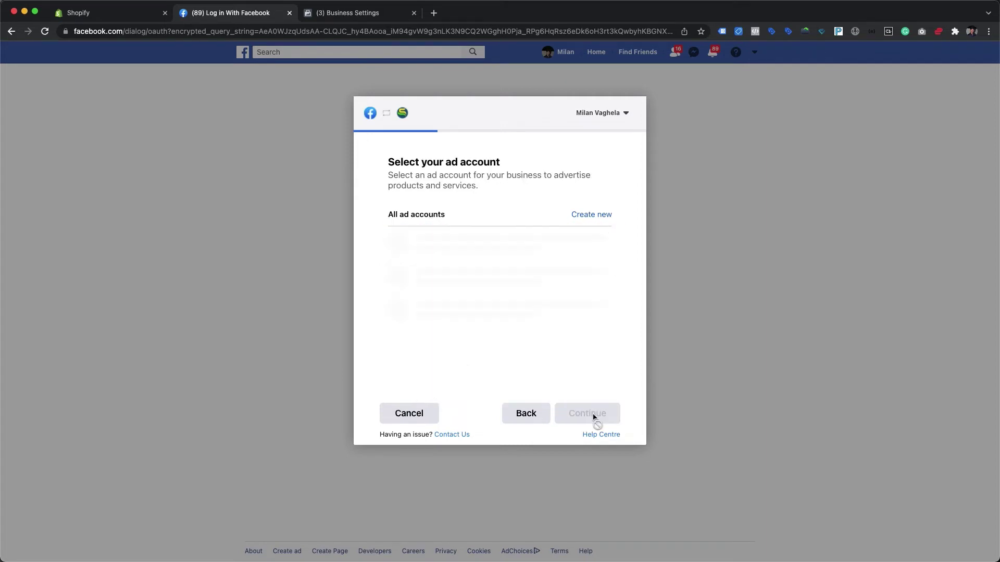
Step: Refresh Business Settings Catalogues to show Royal 3108, then choose the Royal 3108 ad account
click(358, 19)
click(45, 31)
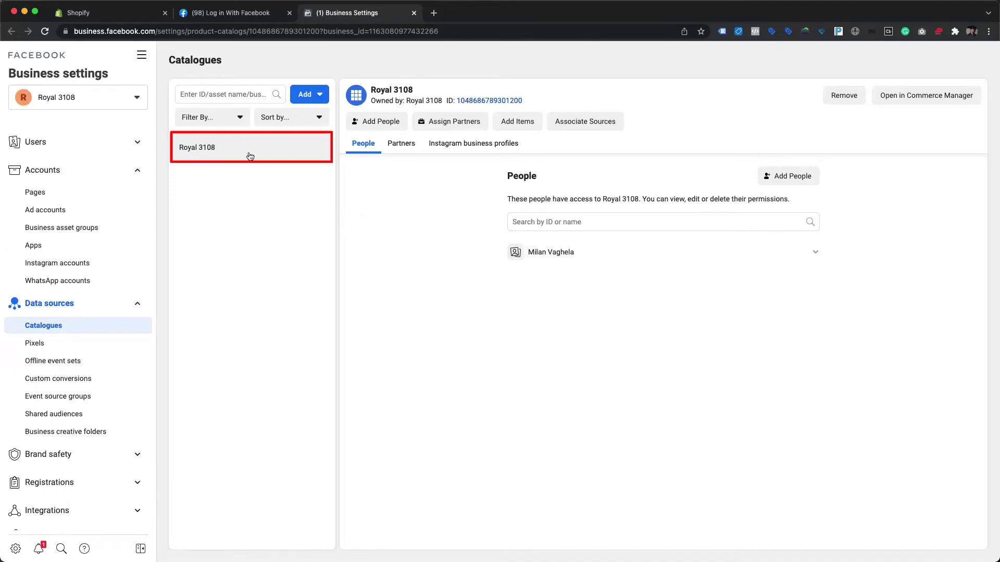
click(222, 15)
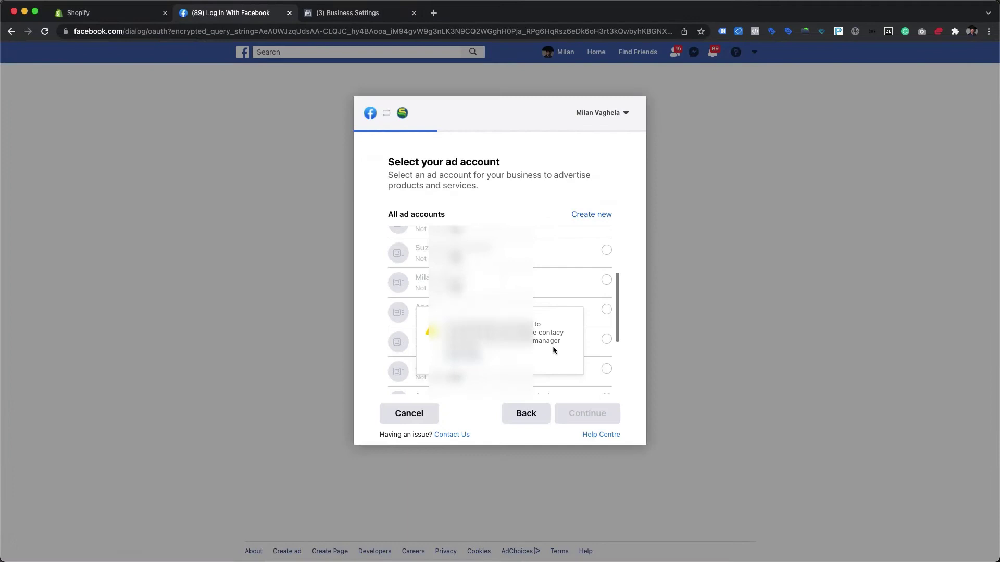
scroll(576, 280, down, 5)
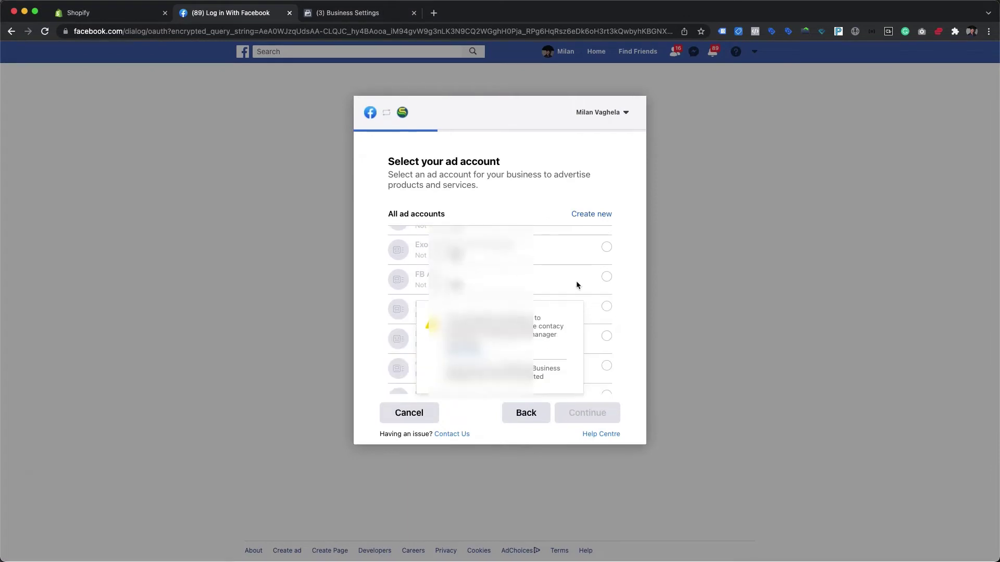
scroll(590, 315, down, 5)
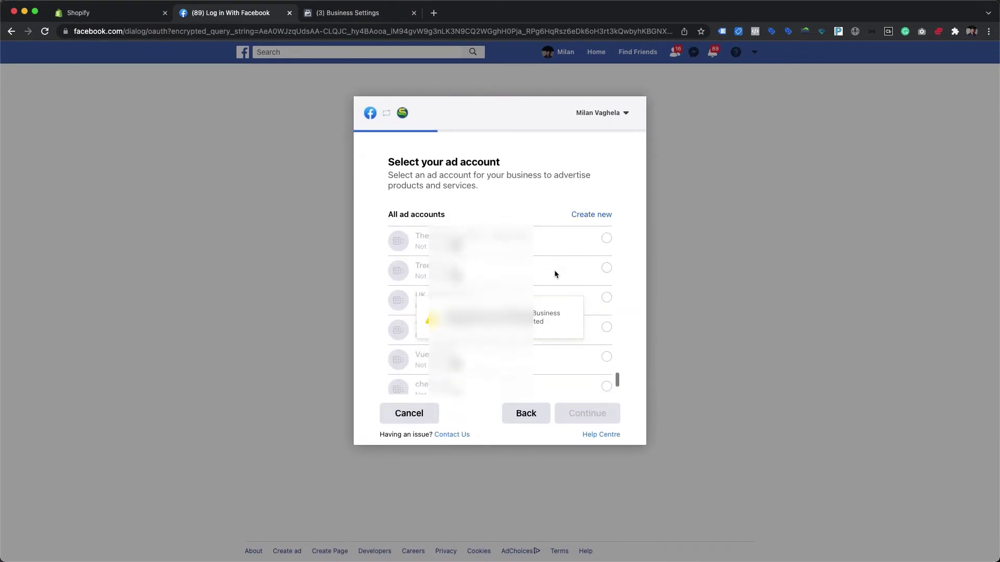
scroll(552, 311, up, 5)
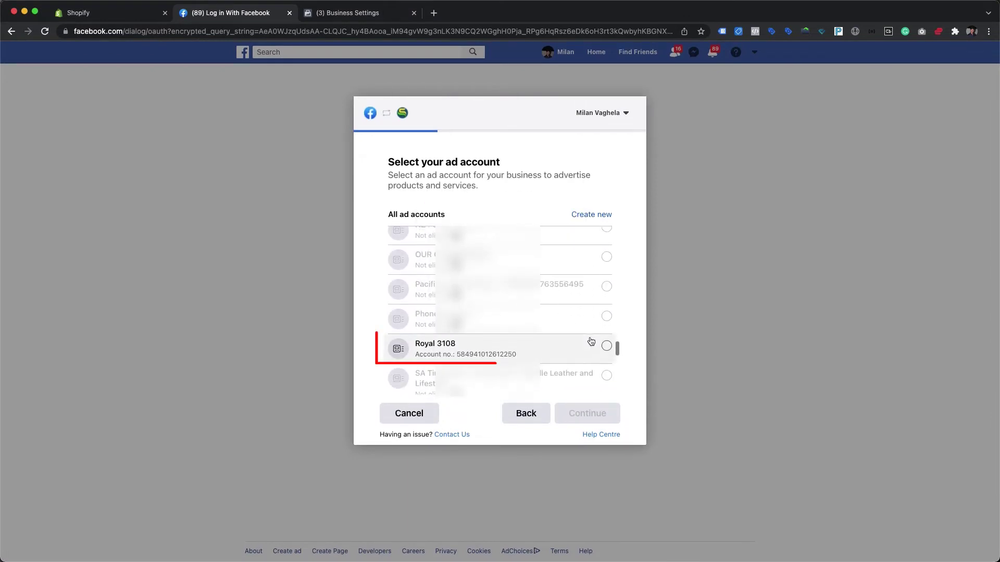
click(606, 346)
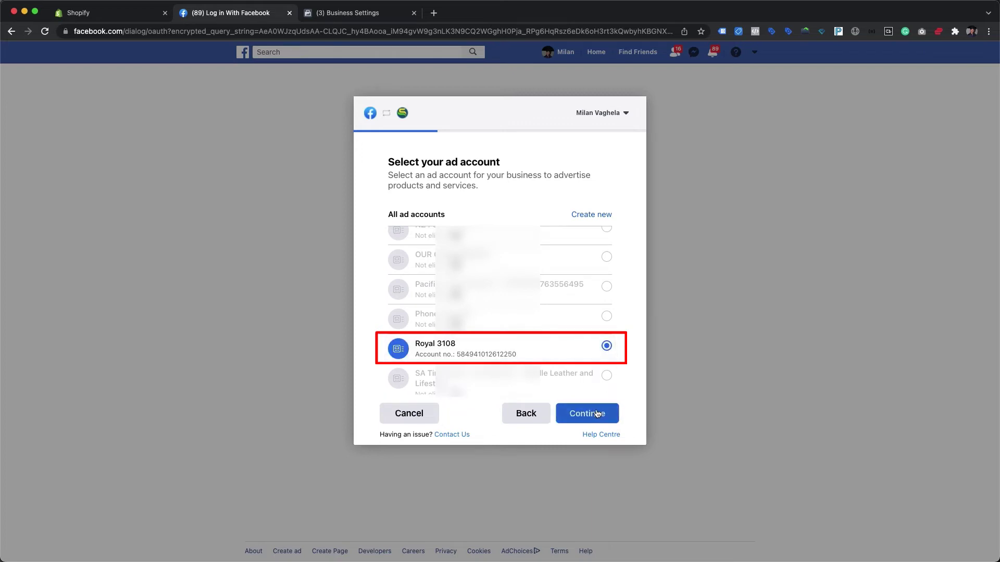
click(597, 412)
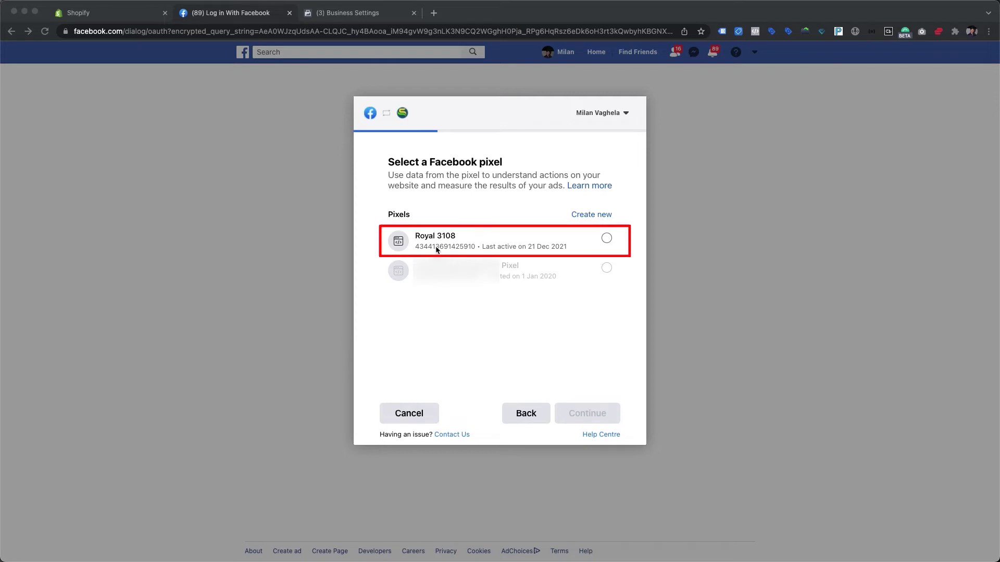
Step: Select the Royal 3108 pixel and continue to the settings summary
click(597, 244)
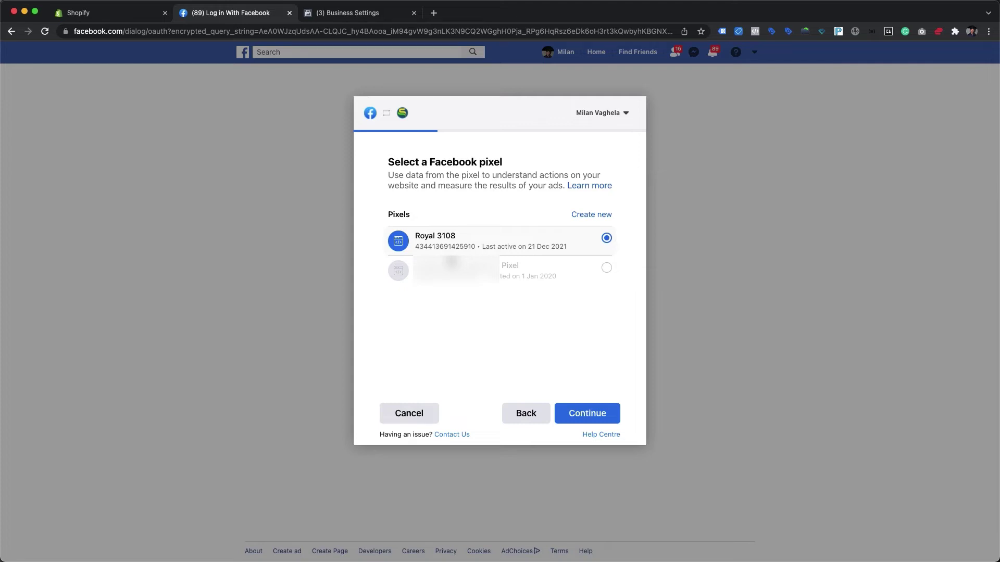
click(575, 412)
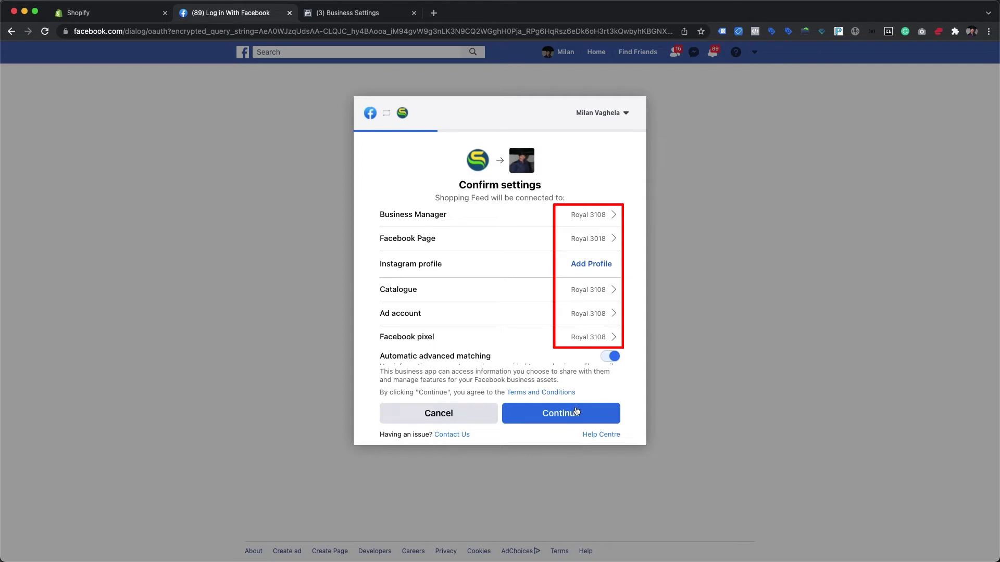
Step: Review the customer information parameters, leave every matching toggle on, and accept the connection settings
scroll(575, 346, down, 2)
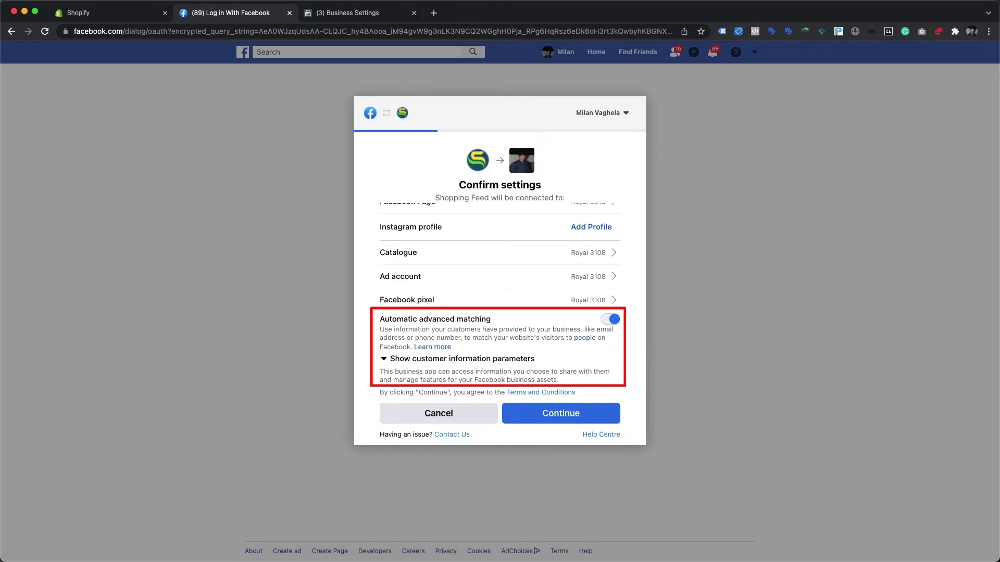
click(442, 357)
scroll(443, 351, down, 2)
scroll(443, 351, down, 4)
scroll(453, 294, down, 1)
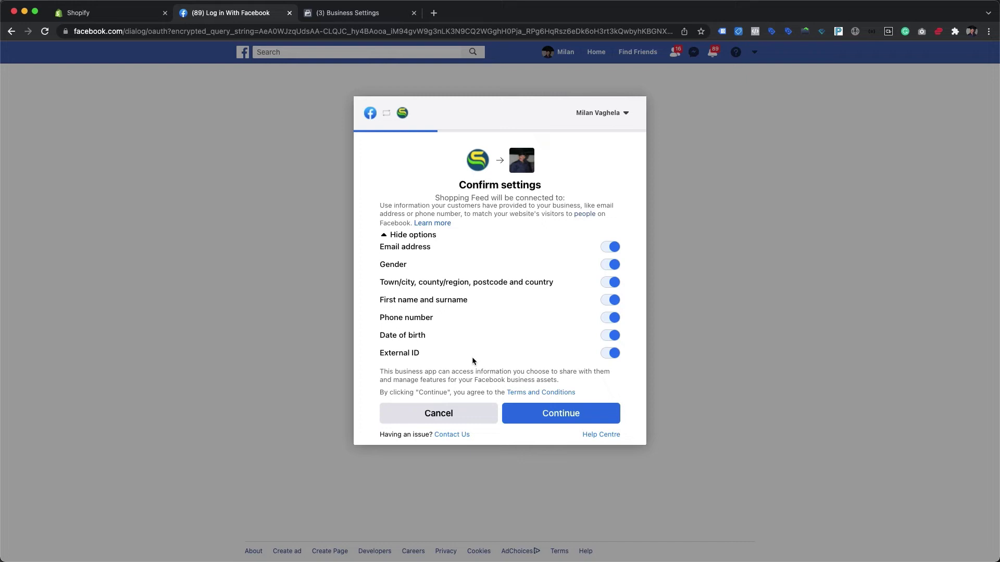
click(562, 417)
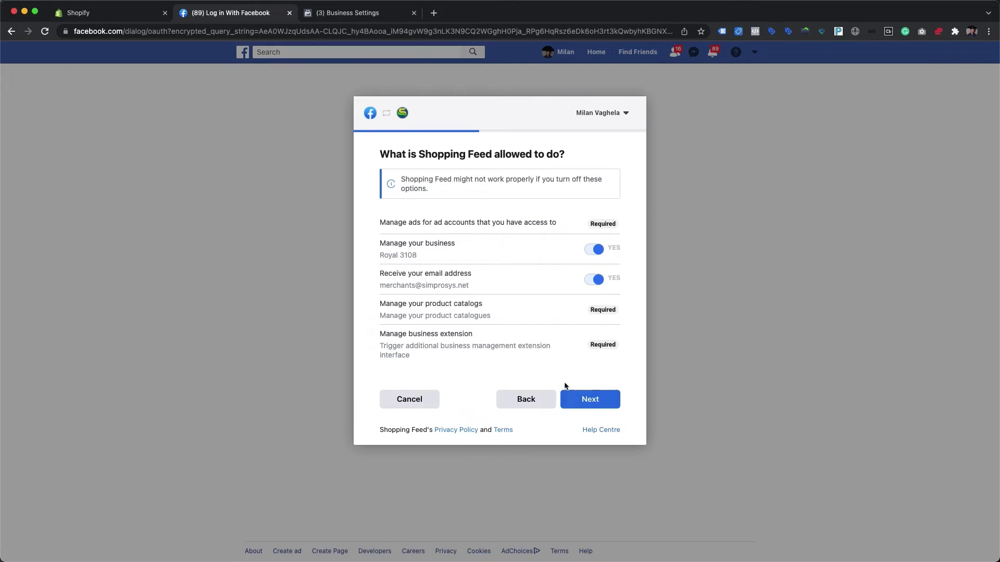
Step: Grant Shopping Feed the requested Royal 3108 permissions and close the 'You're all set!' confirmation
click(586, 399)
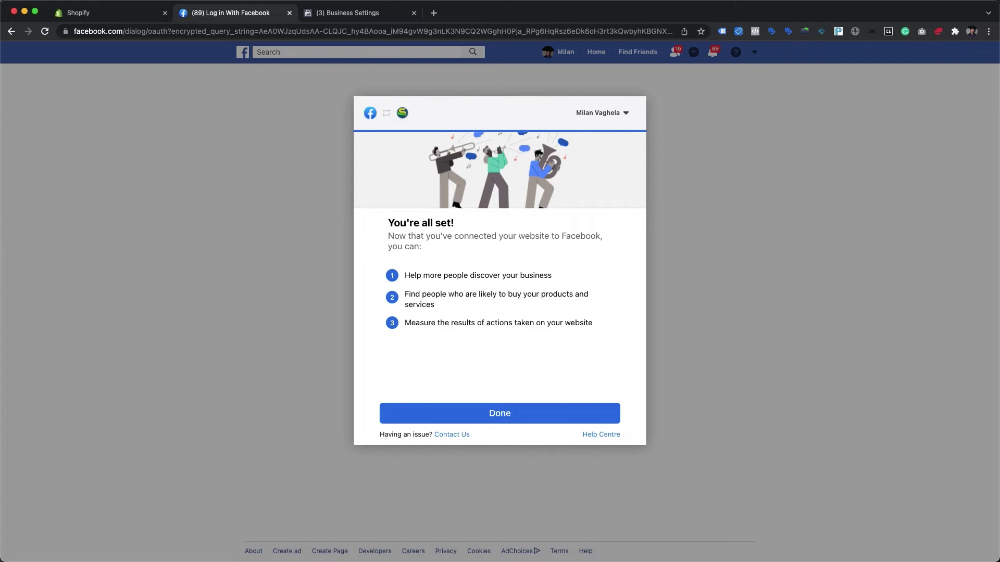
click(517, 415)
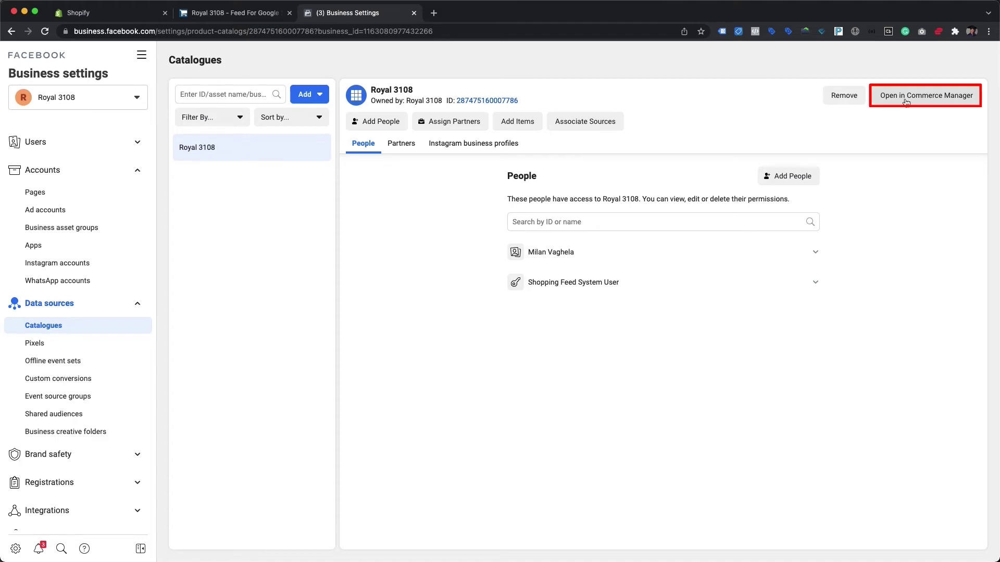
Step: Confirm the Royal 3108 catalogue shows 26 items and 142 variants, then compare with the feed app's product list
click(906, 101)
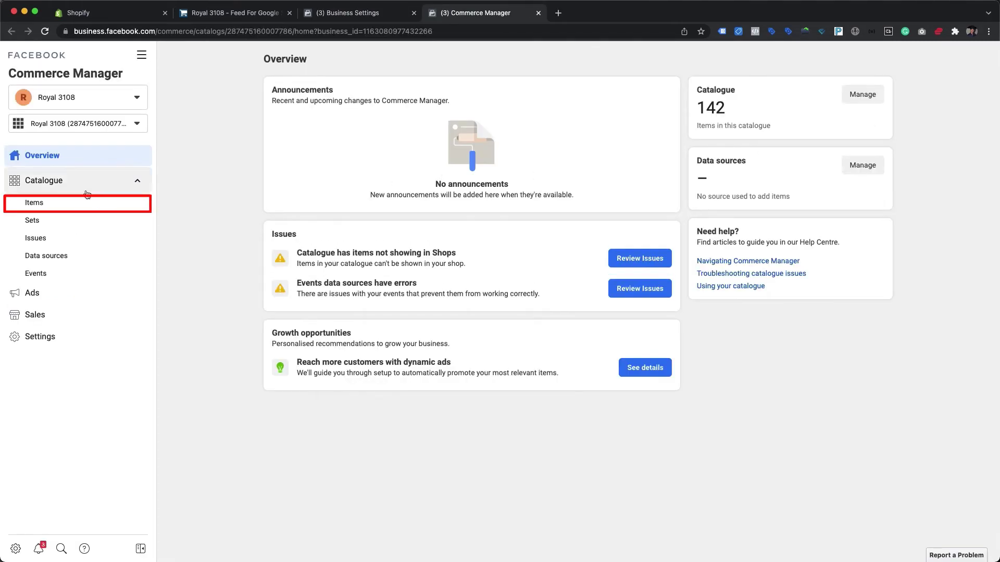
click(58, 206)
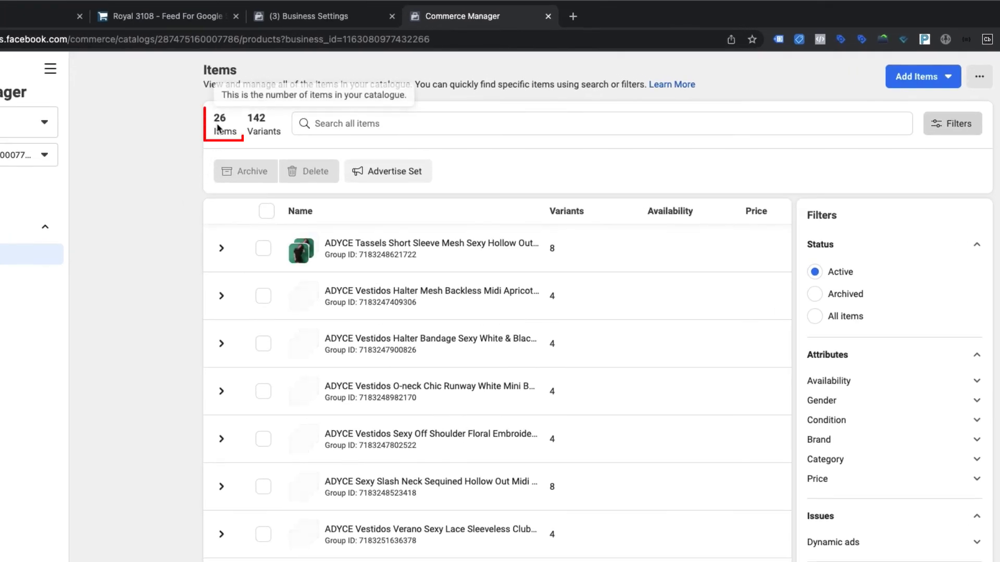
mouse_move(259, 127)
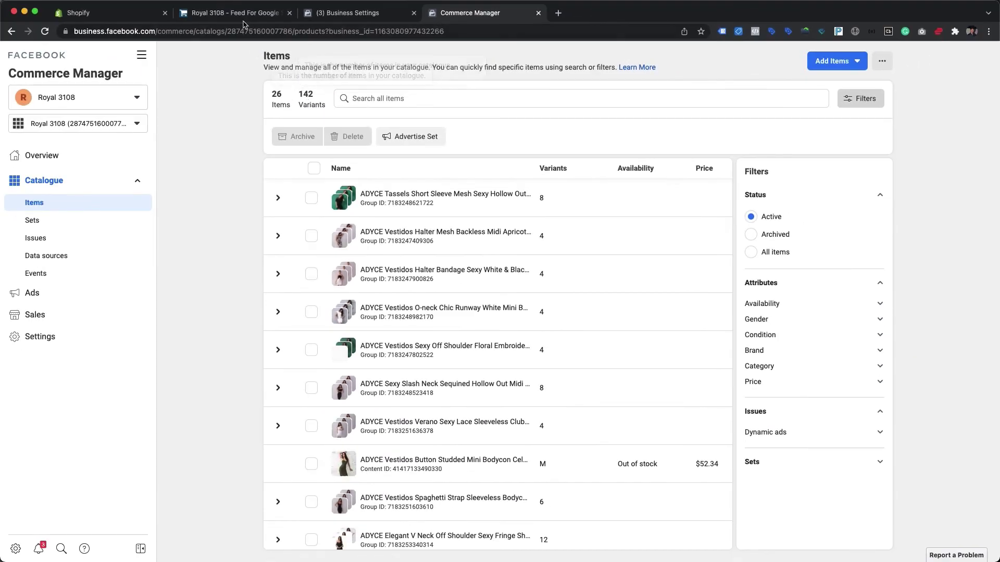
click(177, 16)
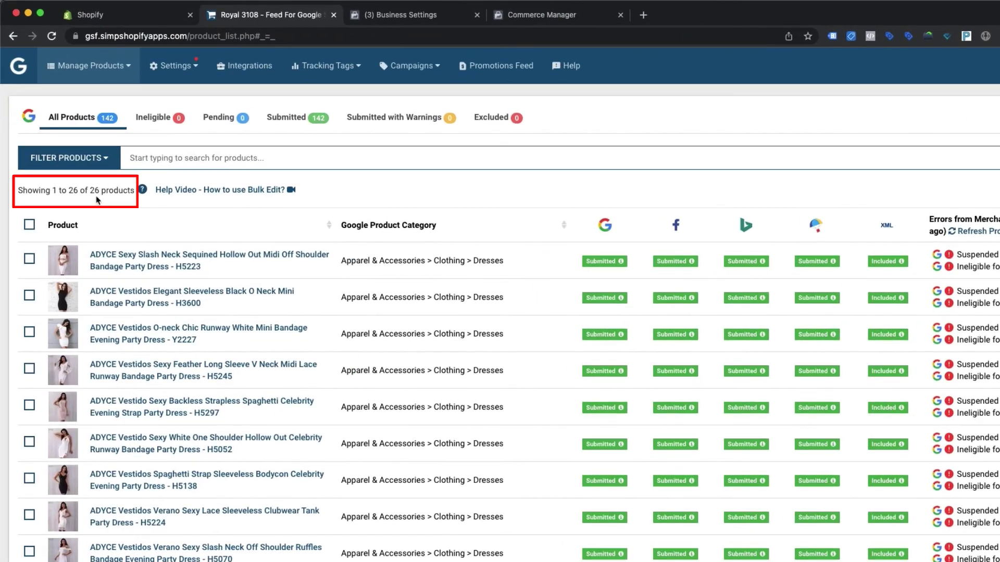
mouse_move(286, 116)
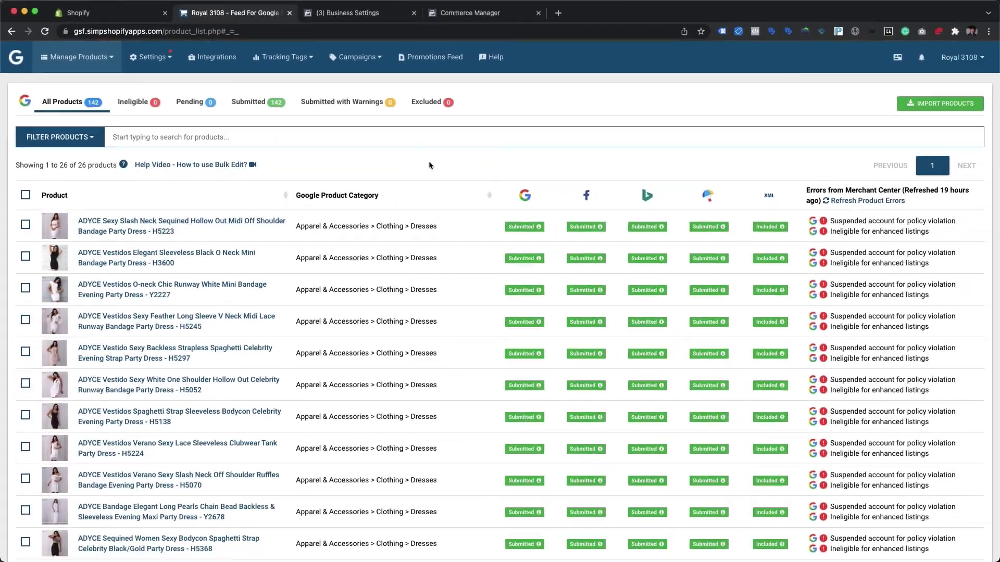